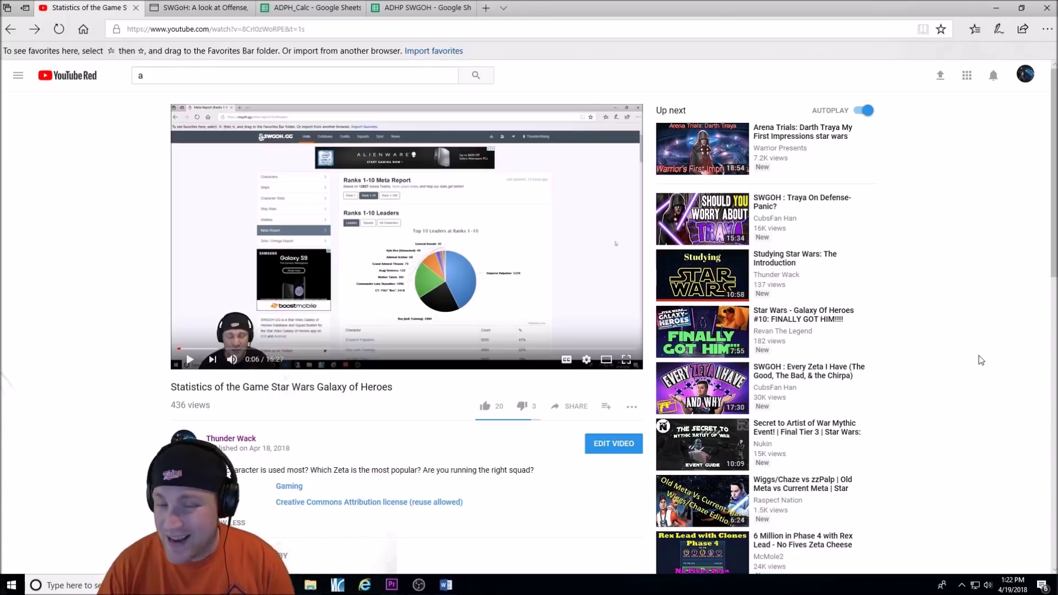
# Step: Expand and read the two replies to the viewer's Scavenger Rey crit damage question, then collapse them
pyautogui.scroll(-4, 1012, 368)
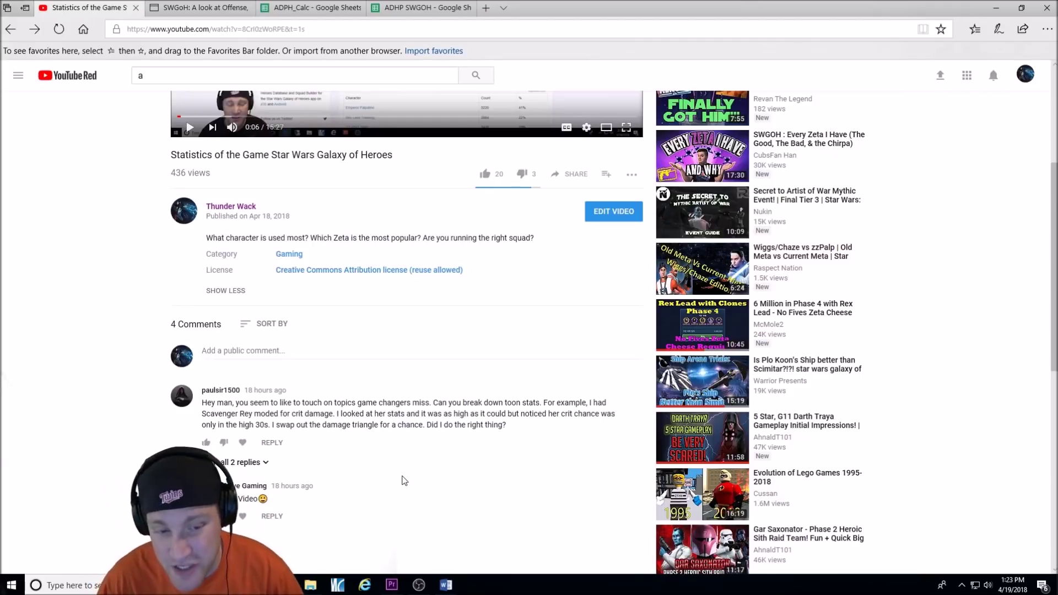
pyautogui.click(262, 462)
pyautogui.scroll(-2, 366, 440)
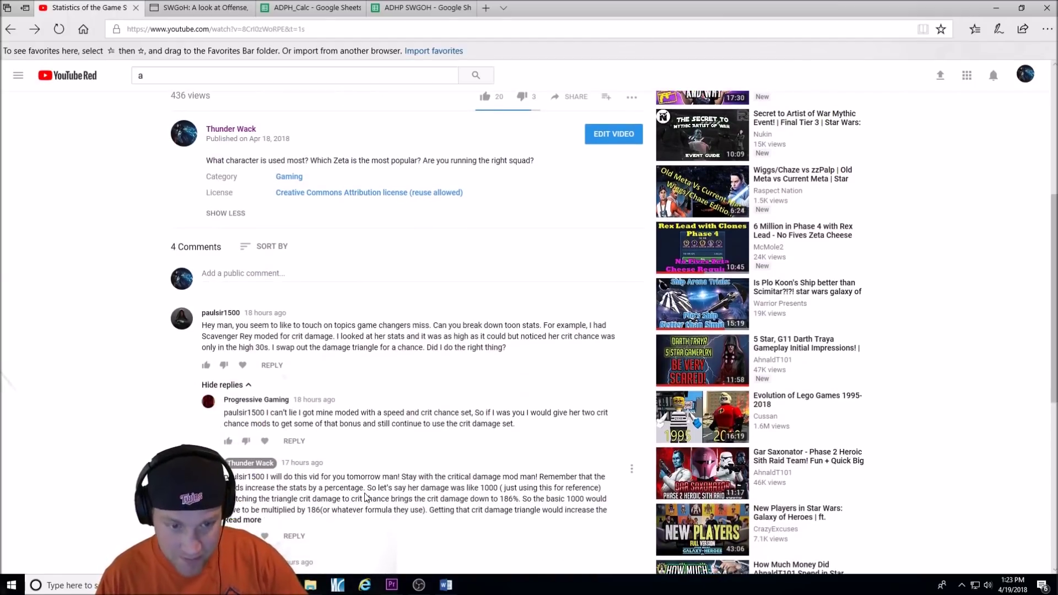
pyautogui.scroll(2, 366, 498)
pyautogui.click(234, 461)
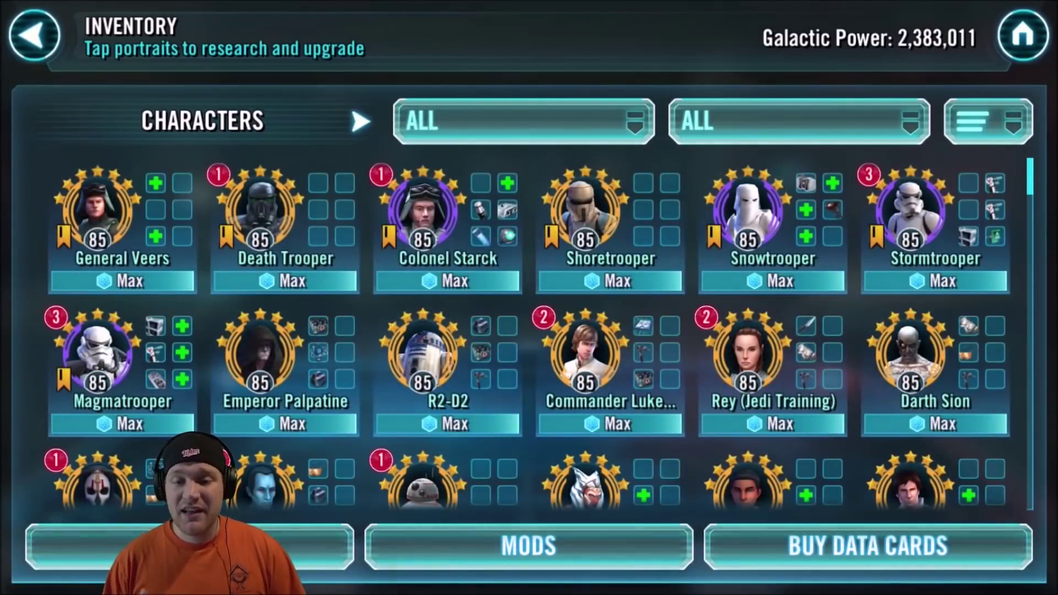
# Step: Inspect Rey's crit damage square mod and Potency triangle mod against her overall stats table
pyautogui.scroll(-6, 529, 334)
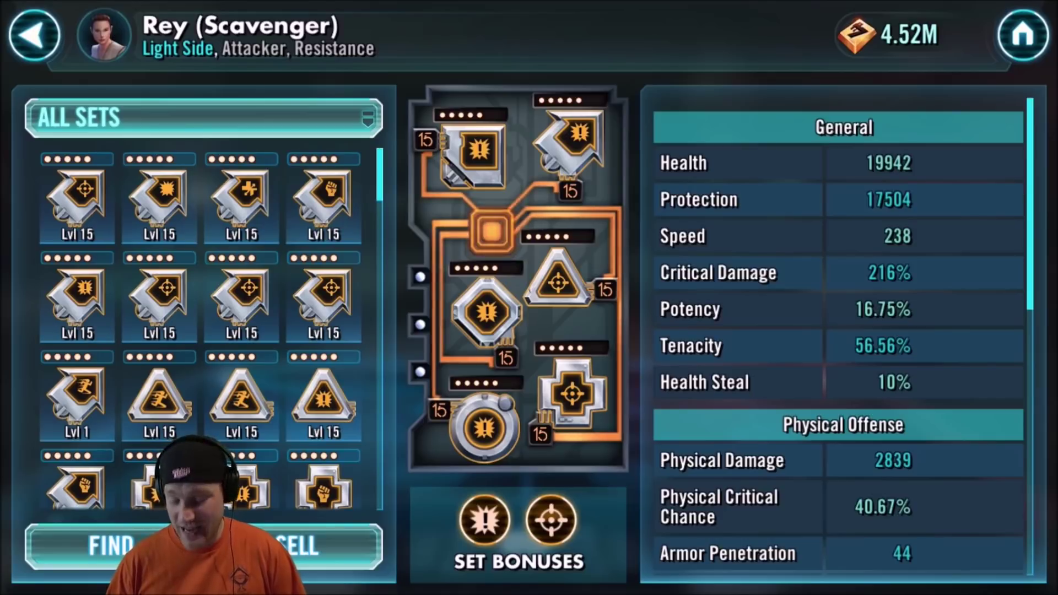
pyautogui.click(473, 154)
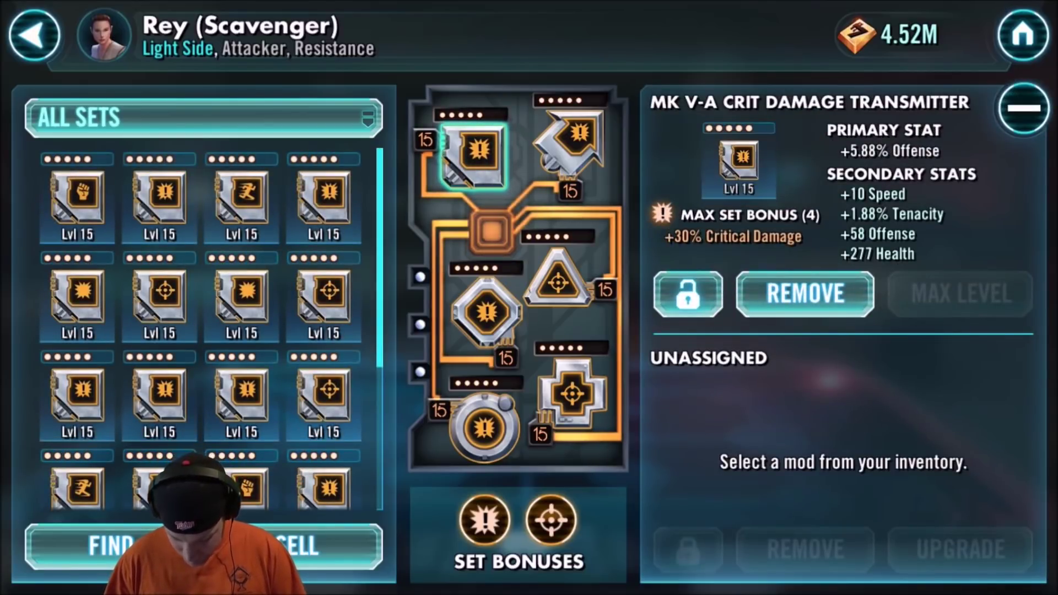
pyautogui.click(34, 34)
pyautogui.click(557, 281)
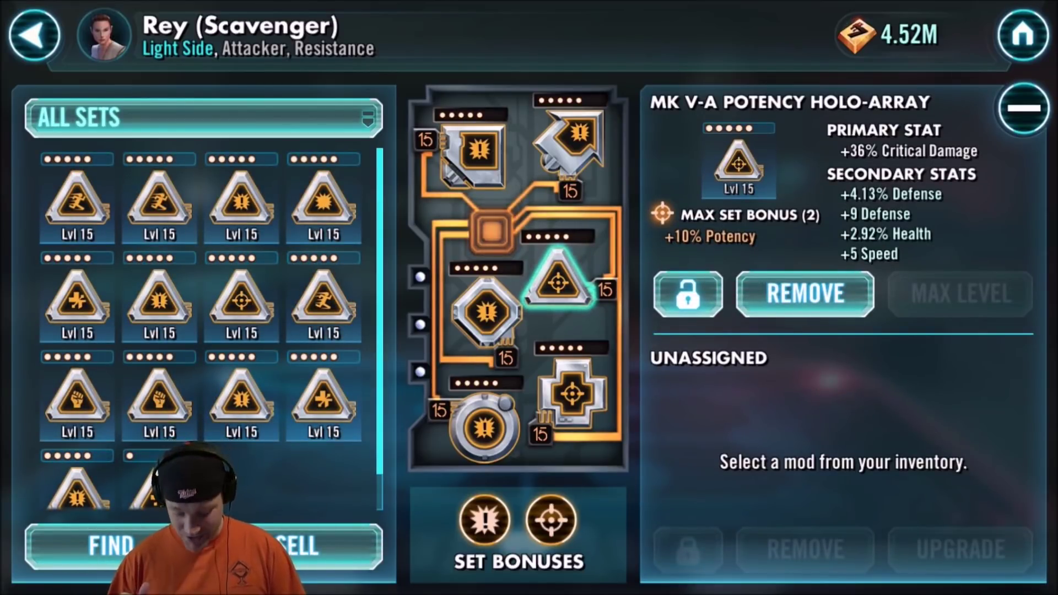
pyautogui.click(34, 36)
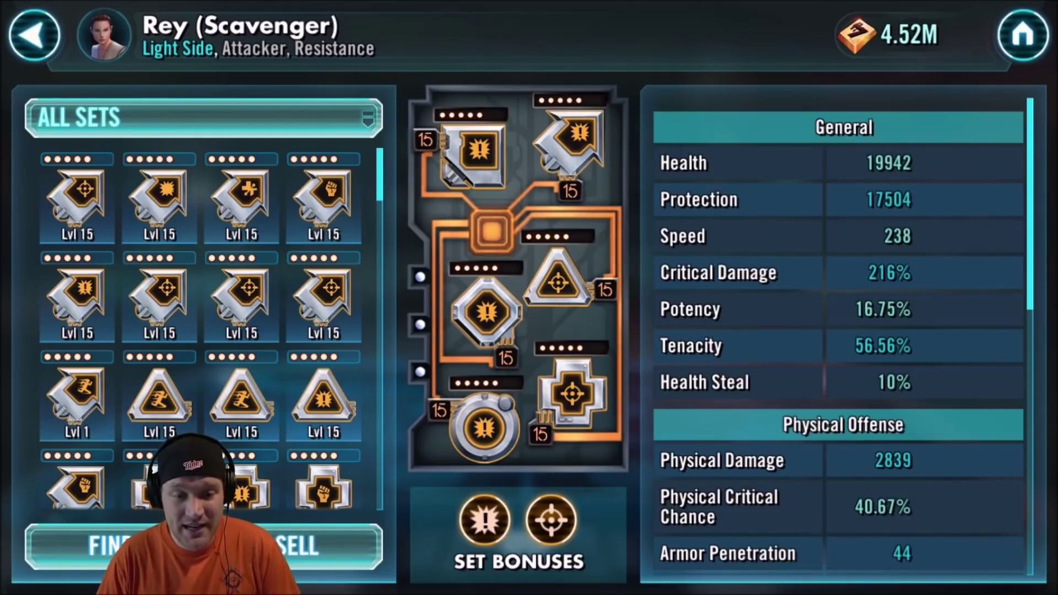
pyautogui.click(558, 278)
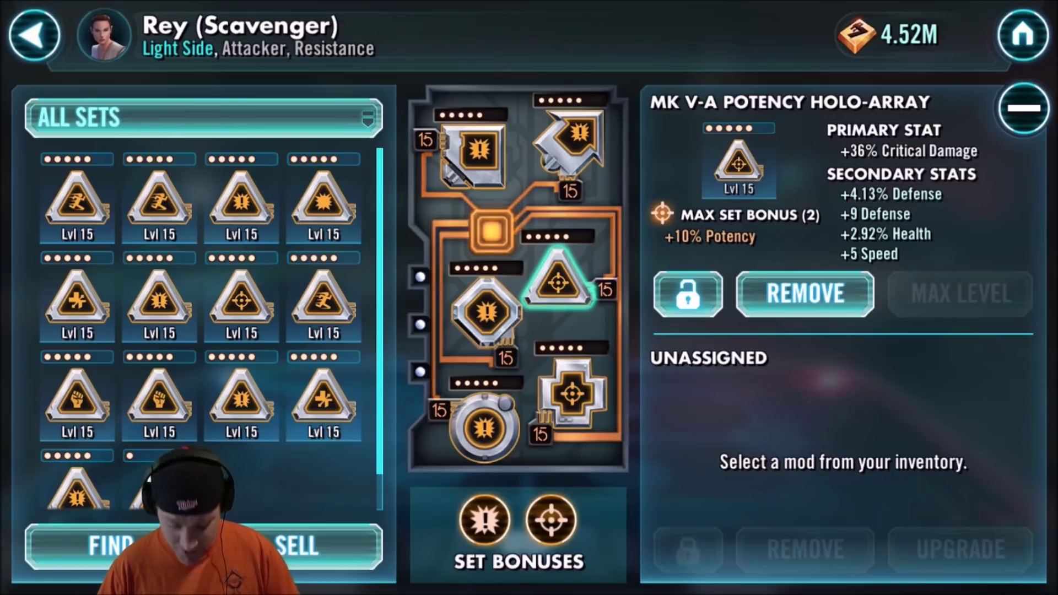
pyautogui.click(558, 281)
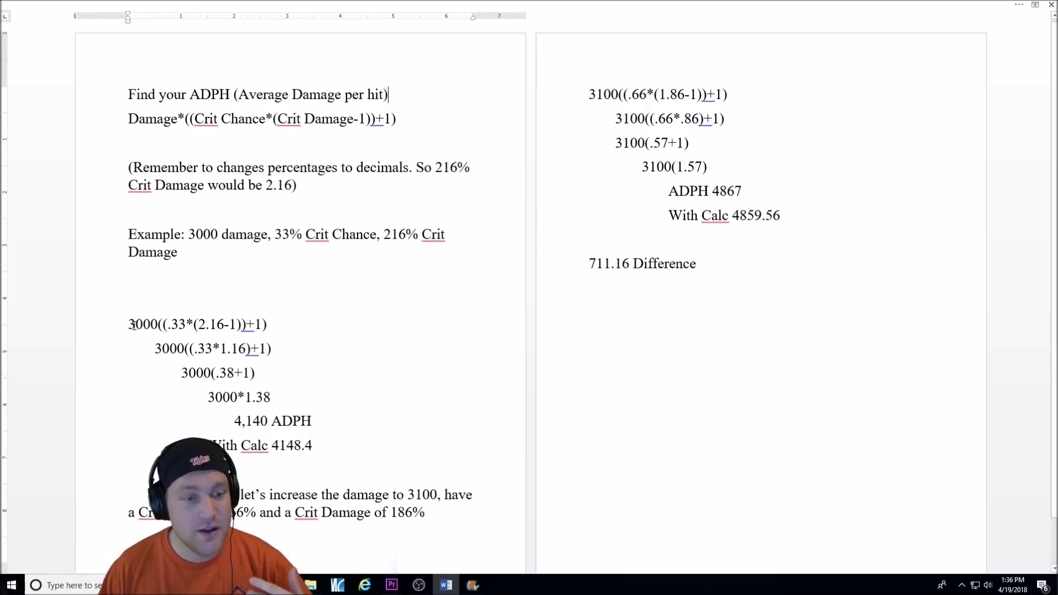
# Step: Select the 3000 damage example formula in the ADPH Word document
pyautogui.moveTo(131, 324); pyautogui.dragTo(266, 324)
pyautogui.press('Left')
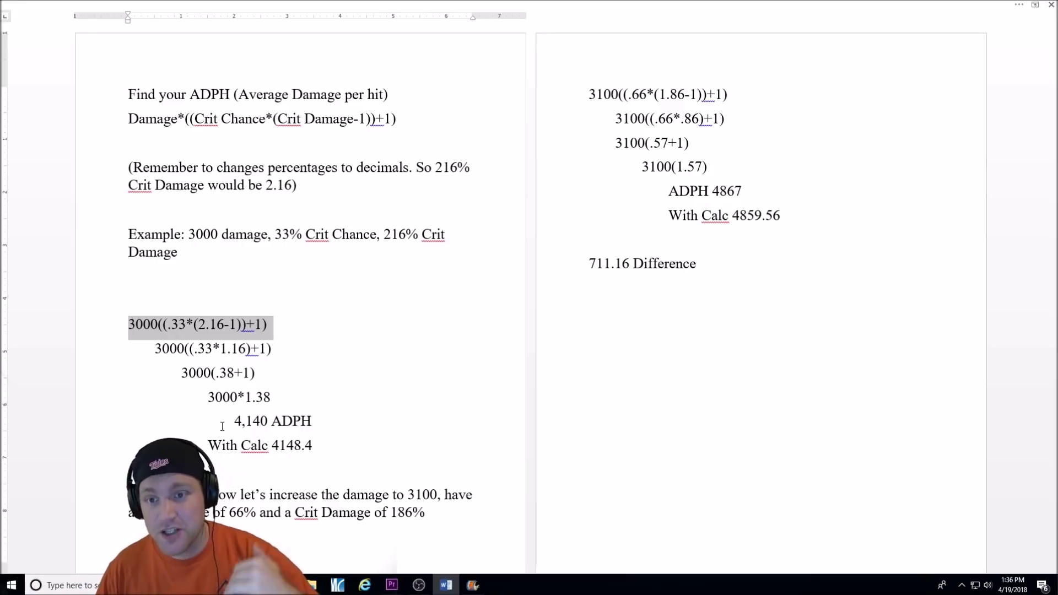
pyautogui.click(557, 166)
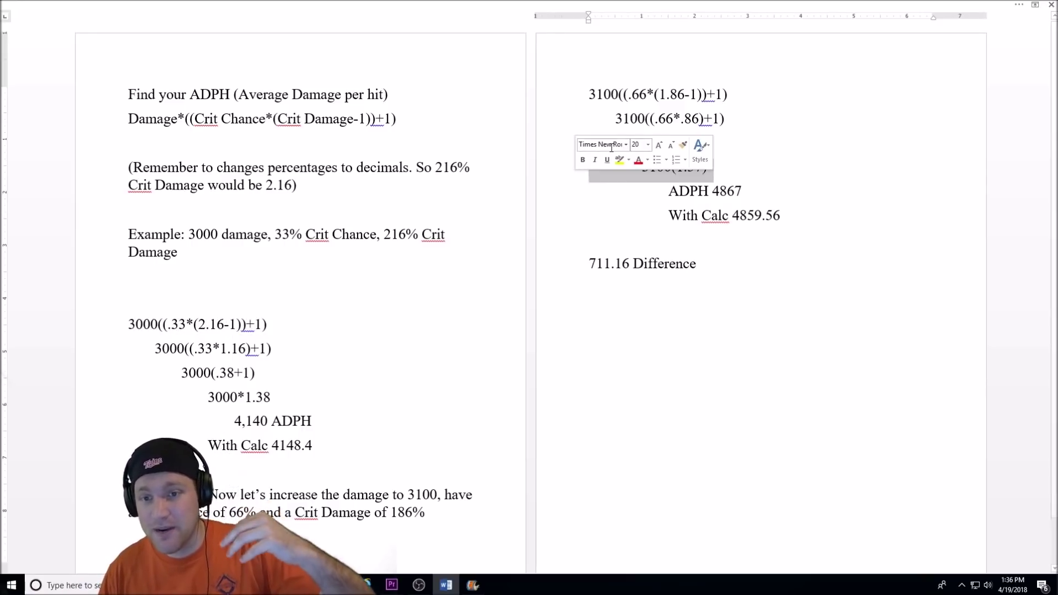
# Step: Clear the highlight from the 3100 damage example step
pyautogui.click(588, 92)
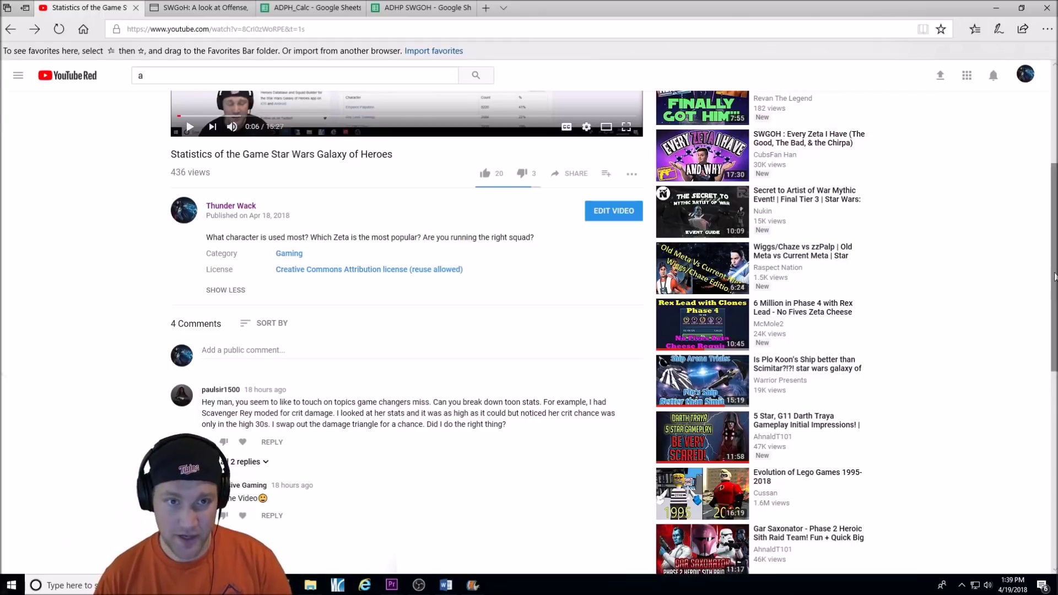
# Step: Read through the gaming-fans.com ADPH explanation, then bring up the ADPH_Calc spreadsheet
pyautogui.click(203, 7)
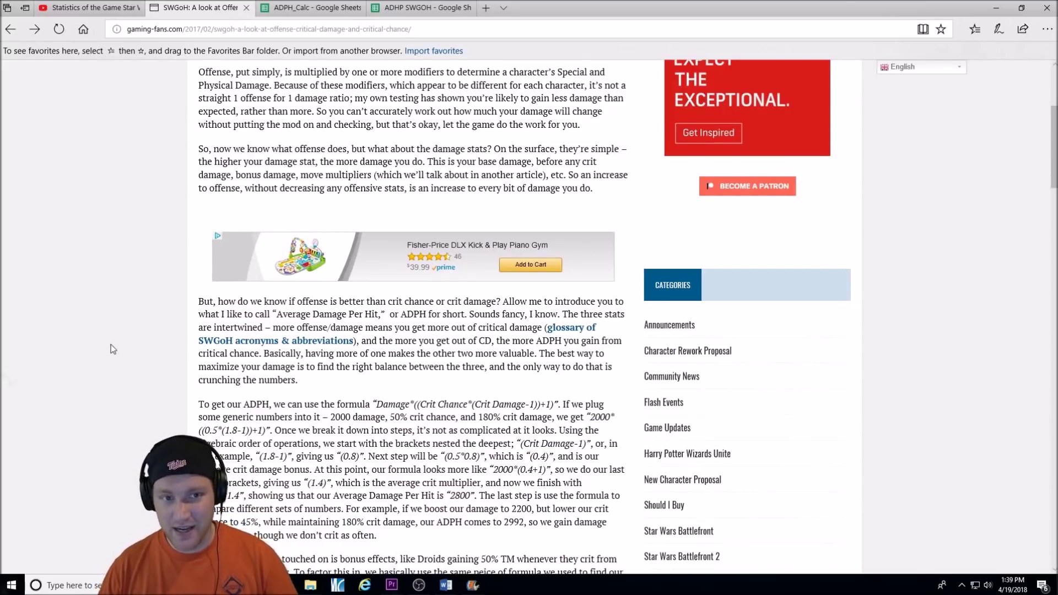
pyautogui.scroll(3, 111, 345)
pyautogui.scroll(2, 111, 345)
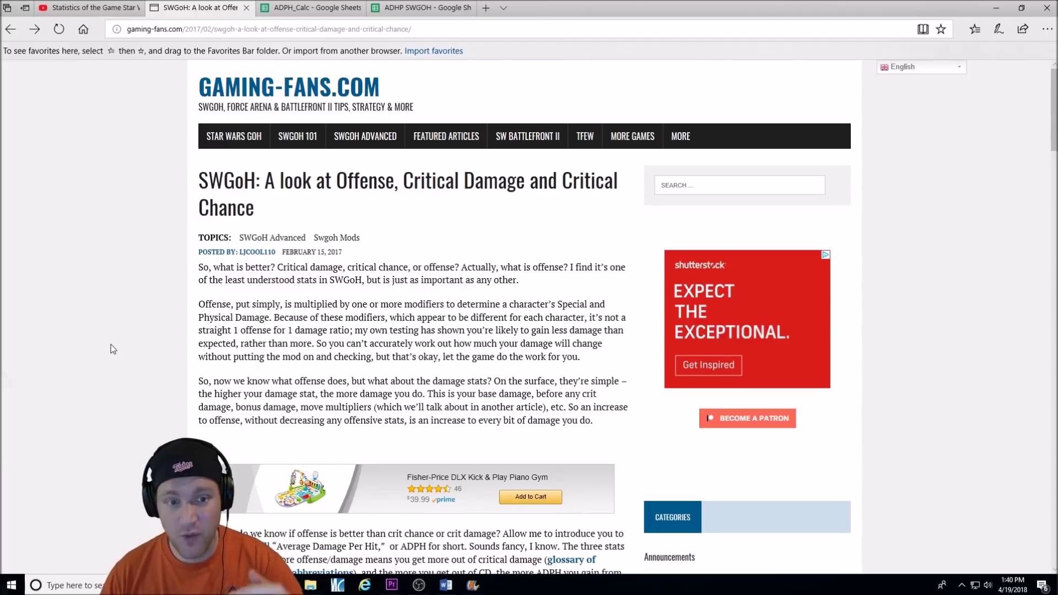
pyautogui.scroll(-3, 111, 345)
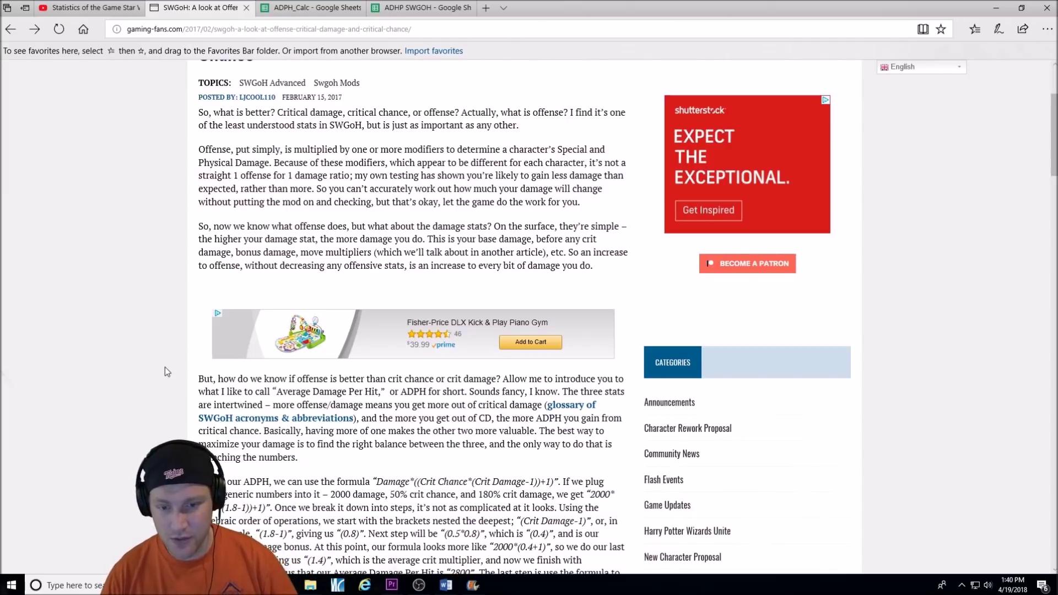
pyautogui.scroll(-5, 157, 376)
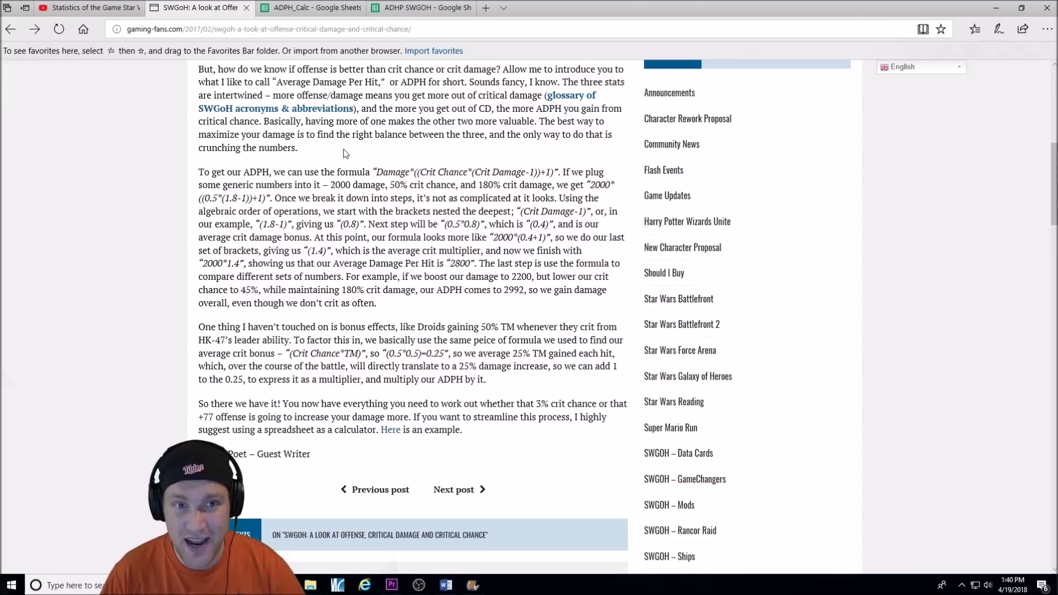
pyautogui.click(312, 10)
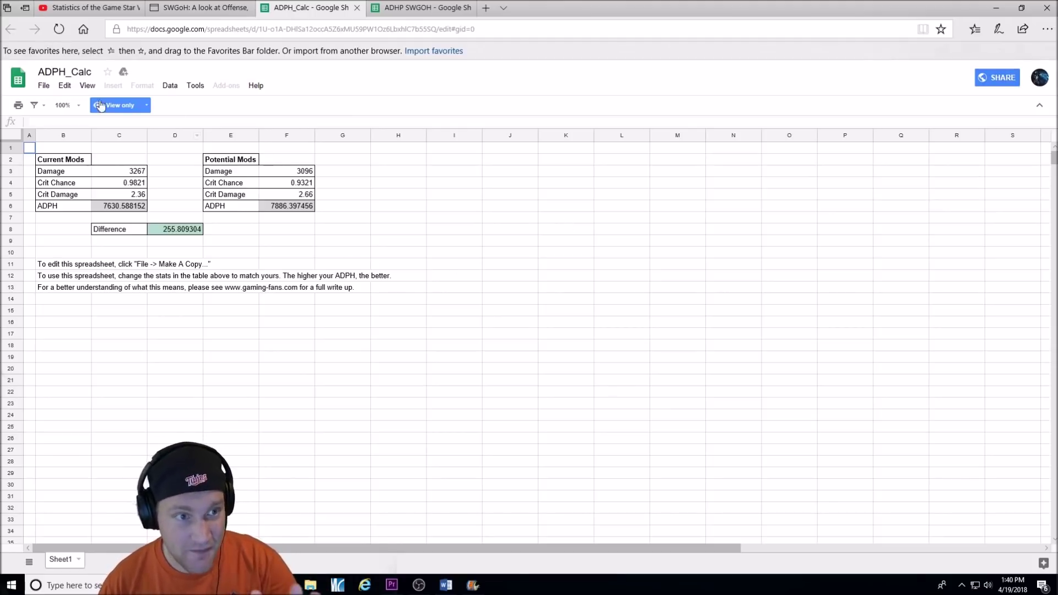
# Step: Create 'Copy of ADPH_Calc' with File > Make a copy and select its Damage cell C3
pyautogui.click(44, 86)
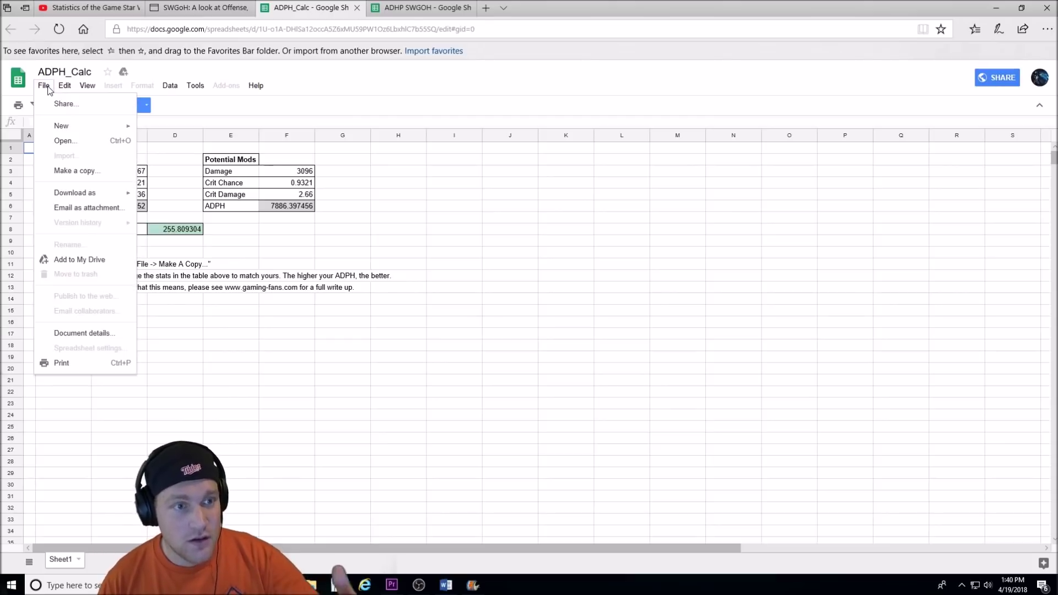
pyautogui.click(388, 359)
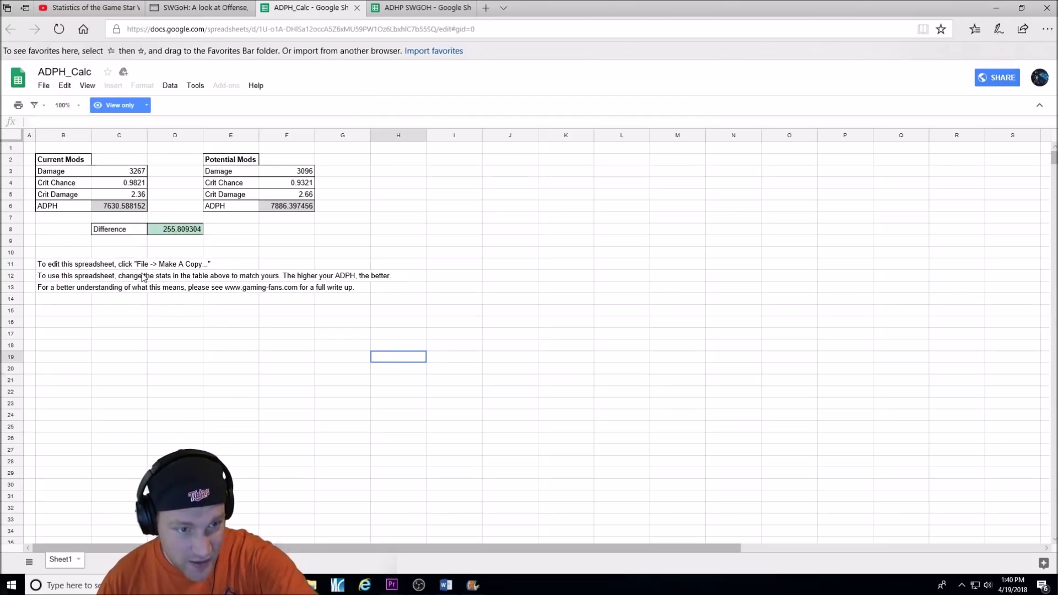
pyautogui.click(42, 87)
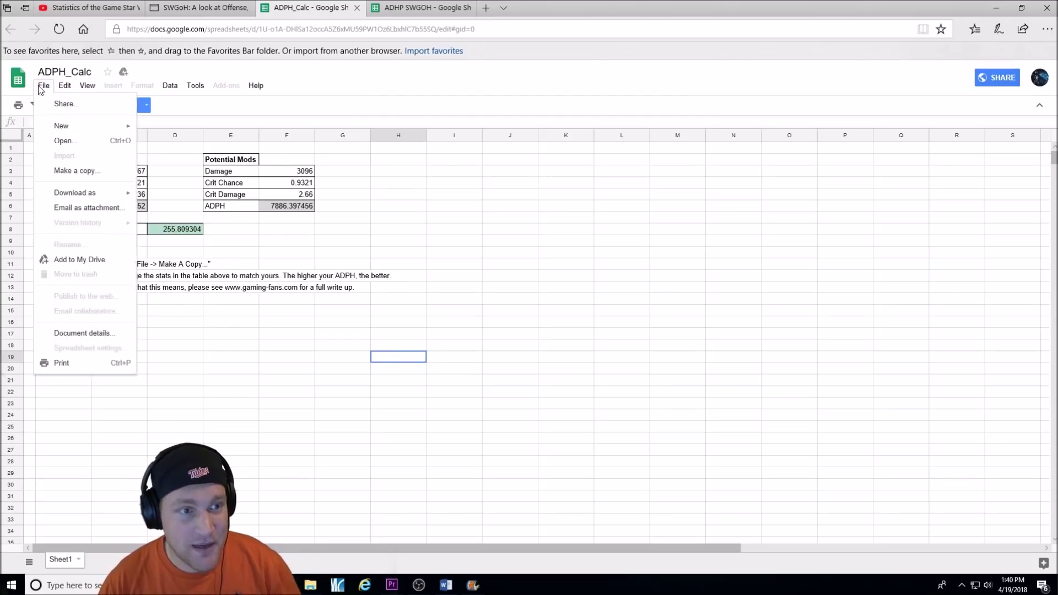
pyautogui.click(88, 172)
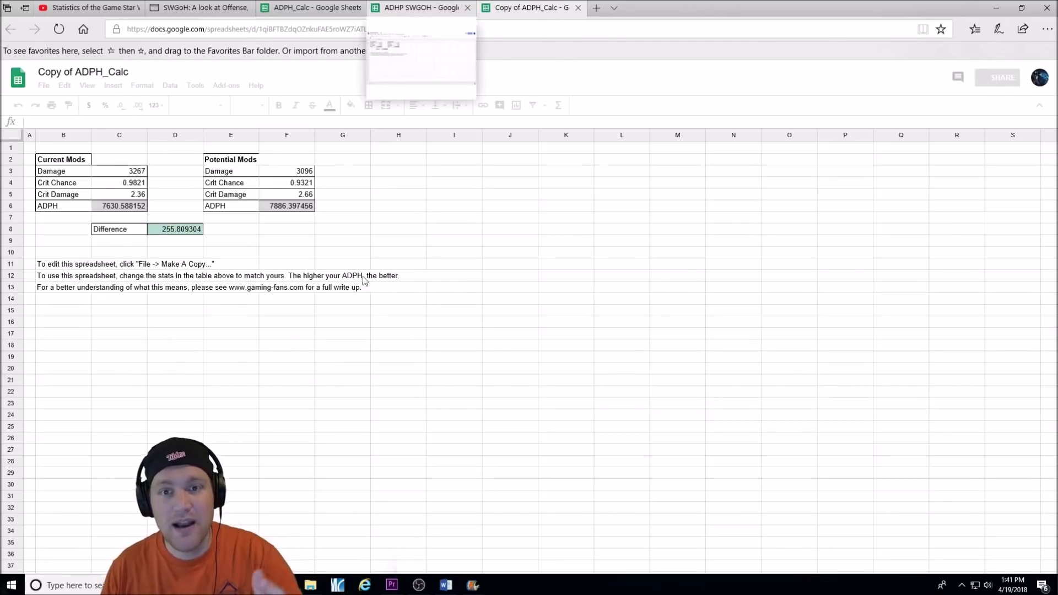
pyautogui.click(140, 174)
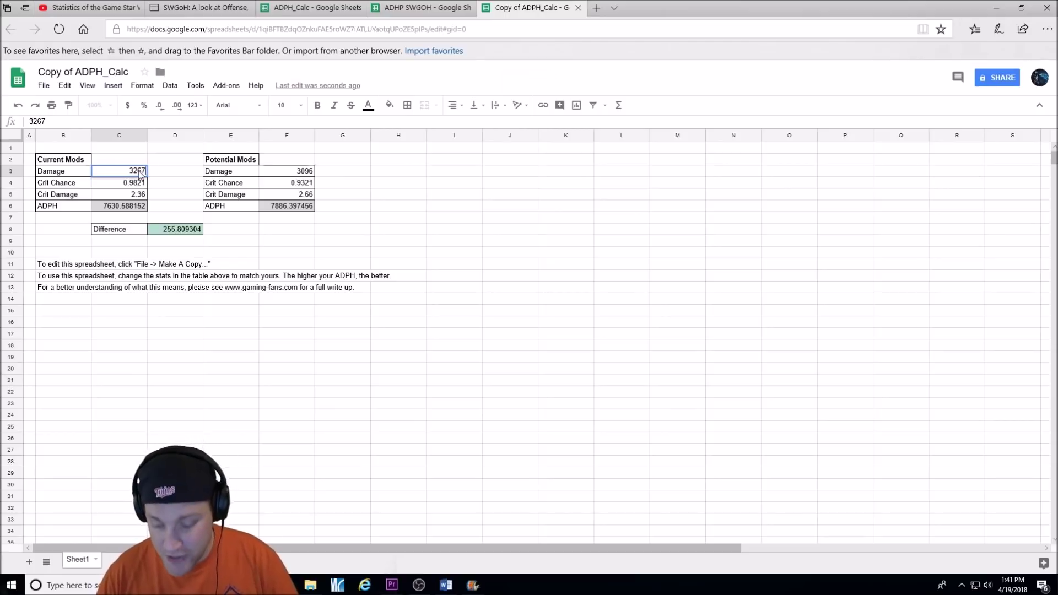
# Step: Enter 3000, 0.33 and 2.16 in cells C3, C4 and C5 so ADPH reads 4148.4
pyautogui.write('3')
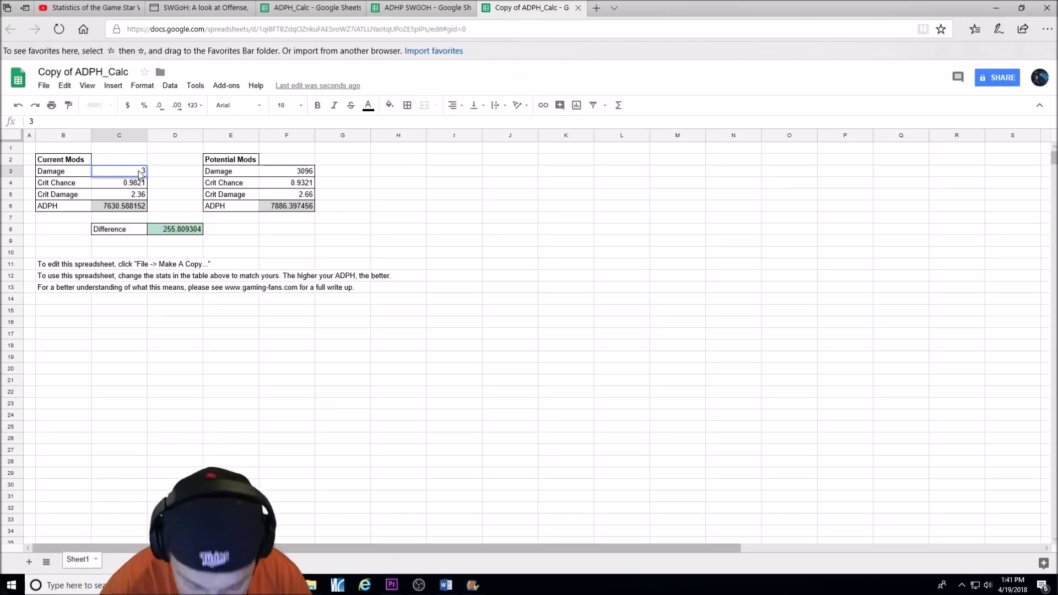
pyautogui.write('000')
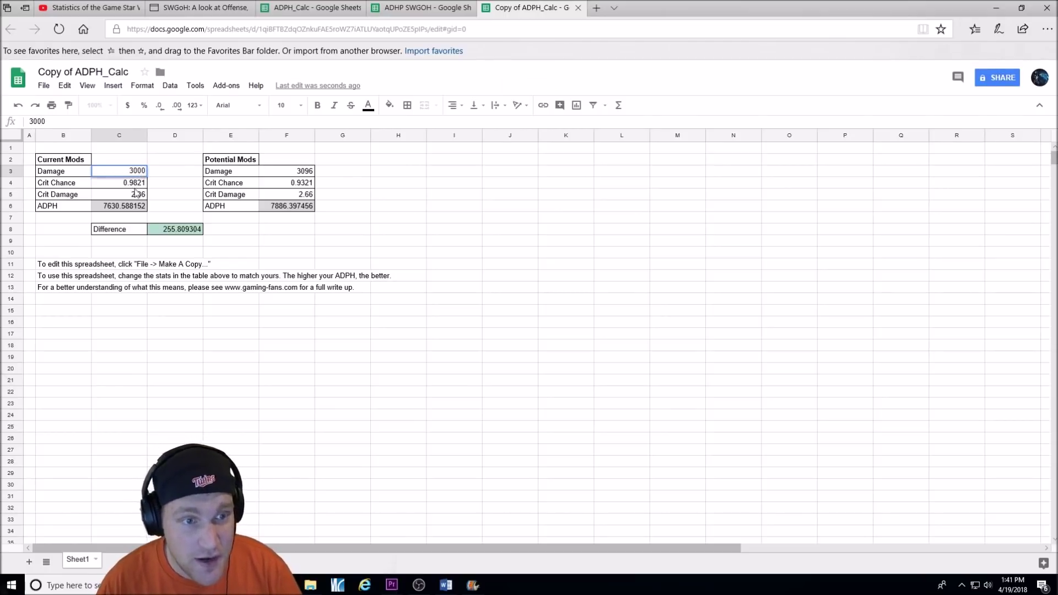
pyautogui.click(135, 183)
pyautogui.doubleClick(136, 183)
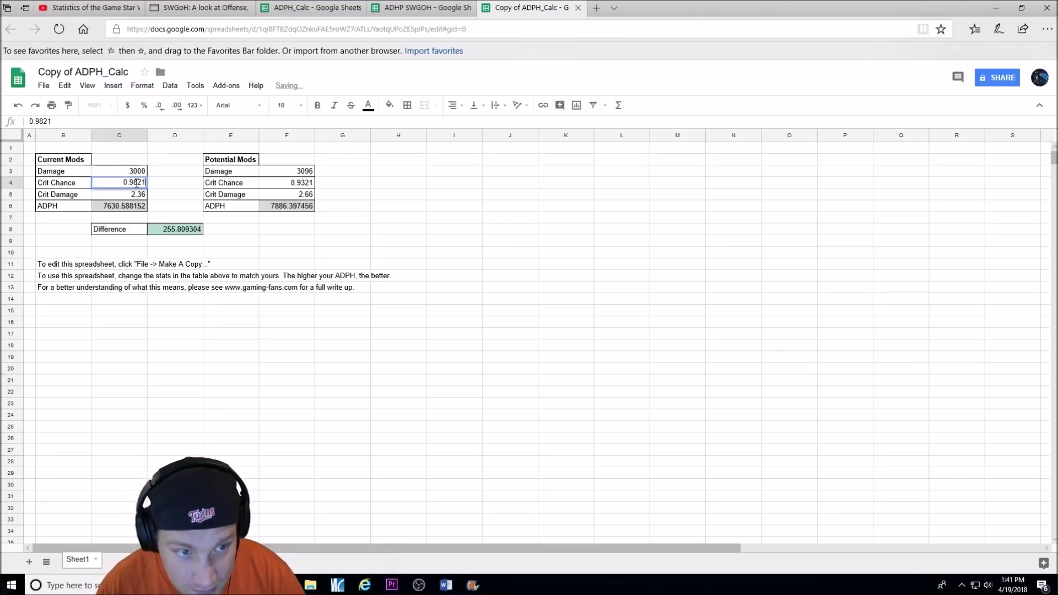
pyautogui.press('BackSpace')
pyautogui.press('BackSpace')
pyautogui.press('BackSpace')
pyautogui.press('BackSpace')
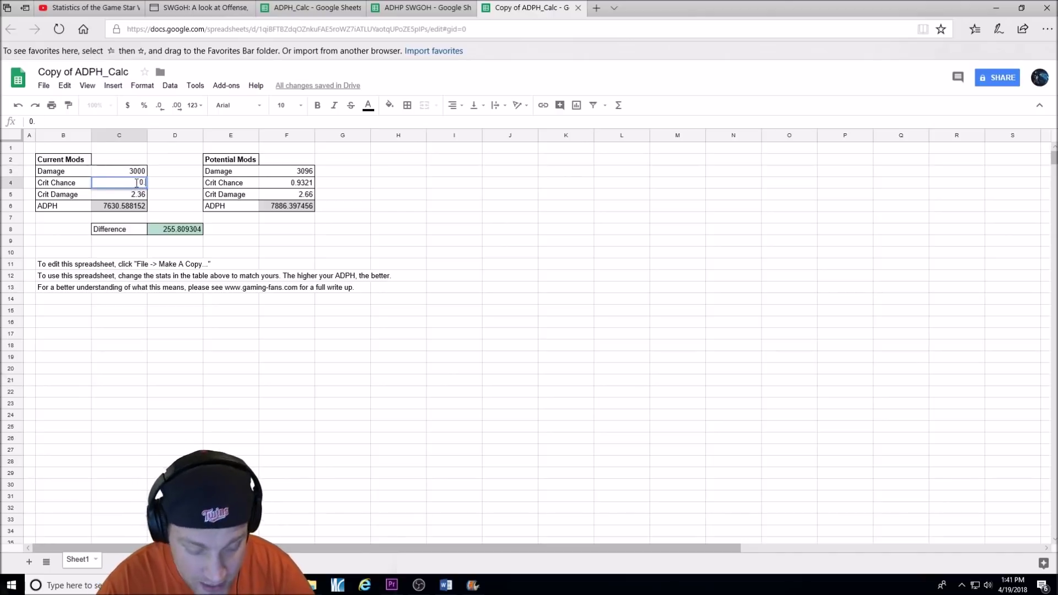
pyautogui.write('33')
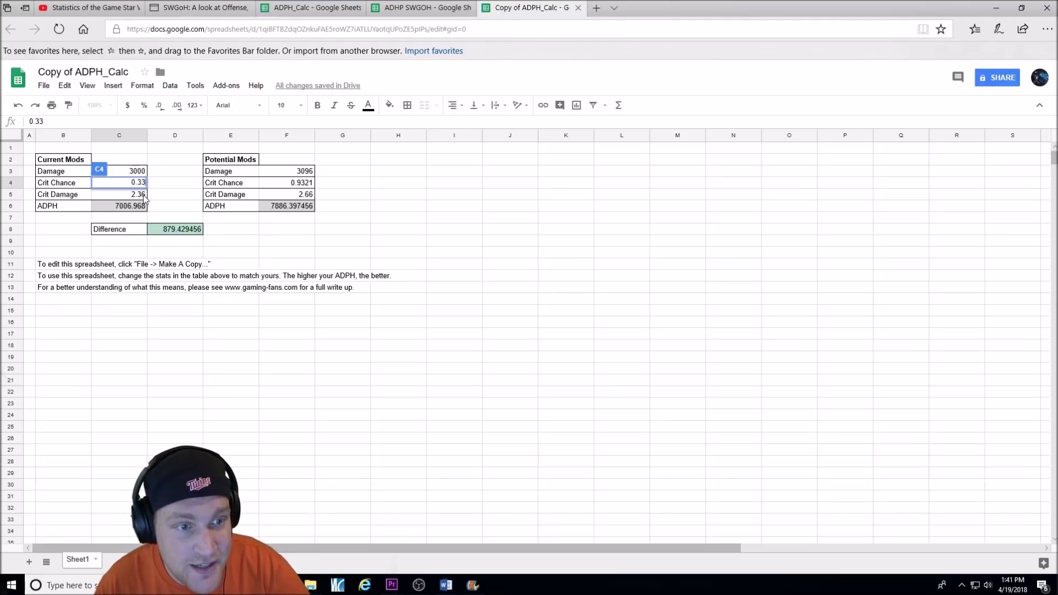
pyautogui.click(143, 195)
pyautogui.press('BackSpace')
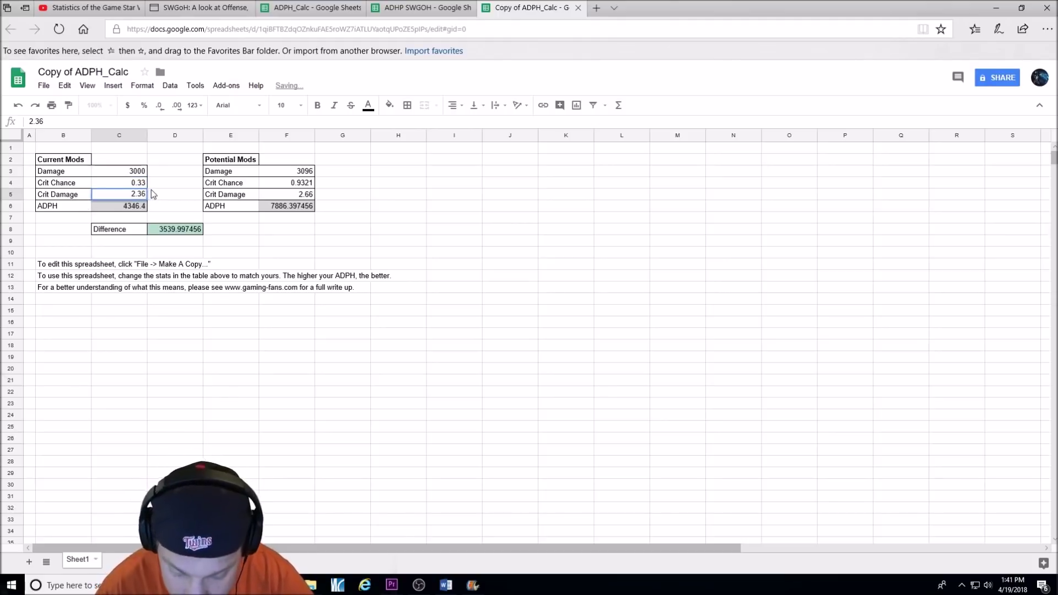
pyautogui.press('BackSpace')
pyautogui.press('BackSpace')
pyautogui.press('BackSpace')
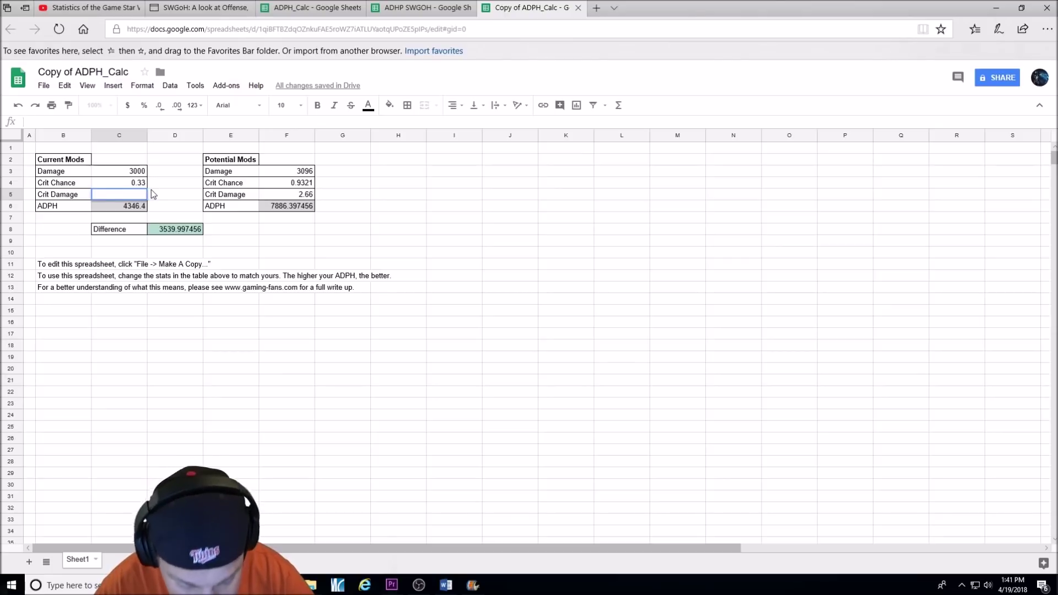
pyautogui.write('2')
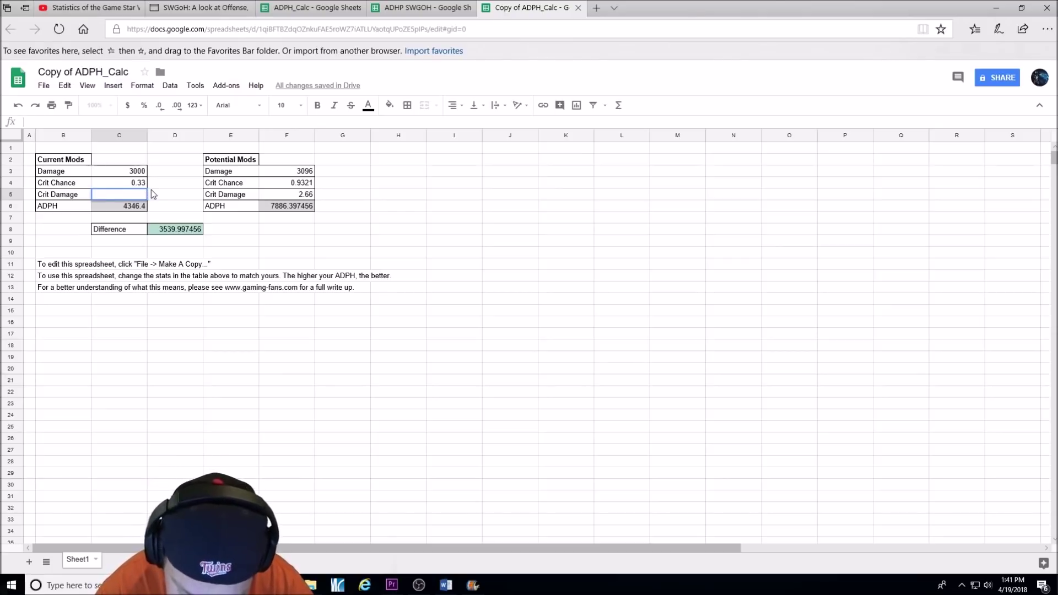
pyautogui.write('.16')
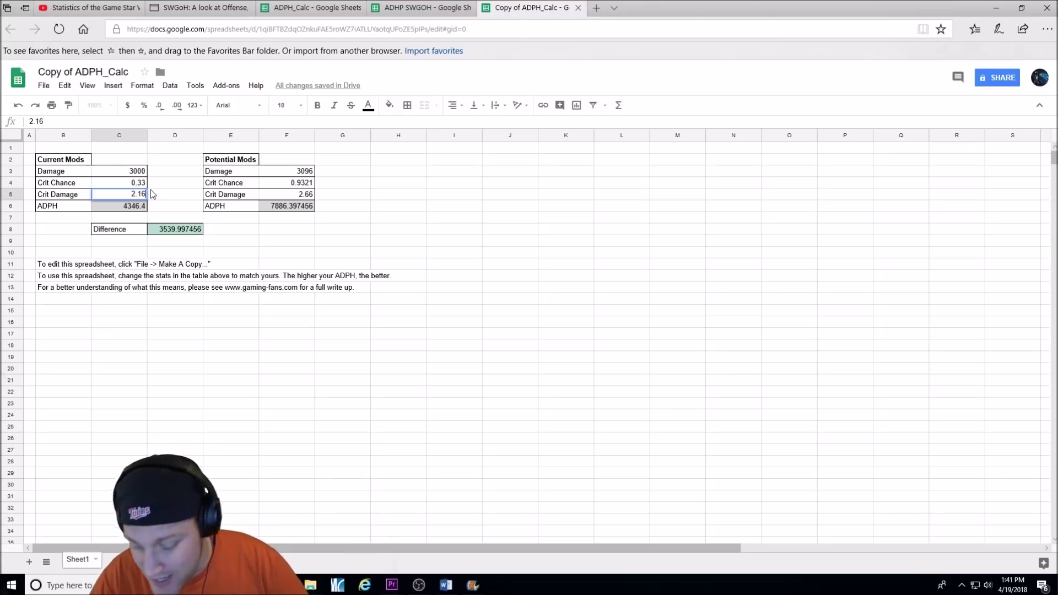
pyautogui.press('Return')
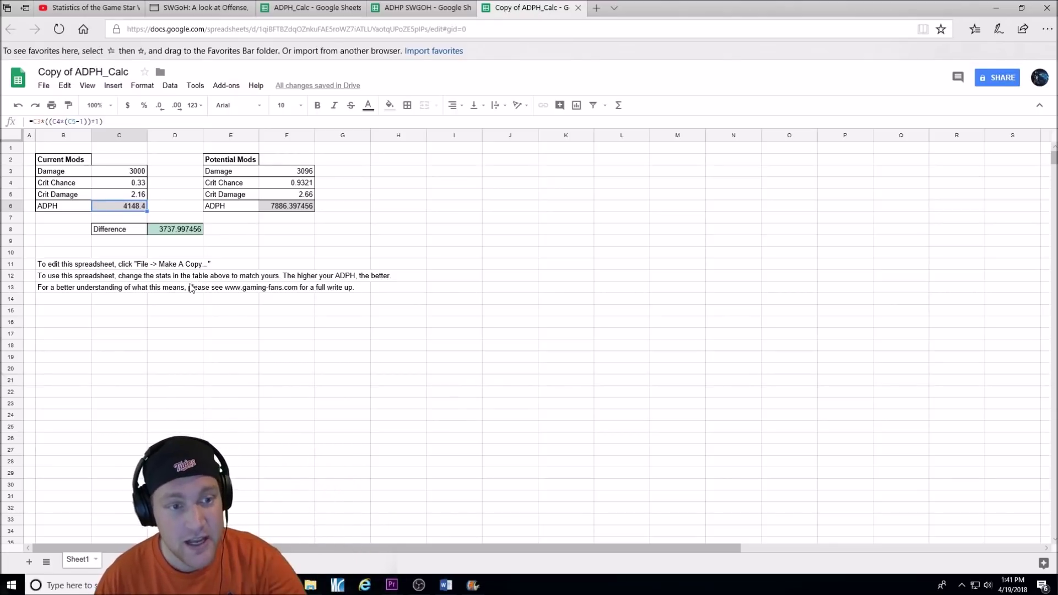
# Step: Enter 3100, 0.66 and 1.86 in cells F3, F4 and F5, giving a 711.16 difference
pyautogui.click(312, 172)
pyautogui.doubleClick(305, 173)
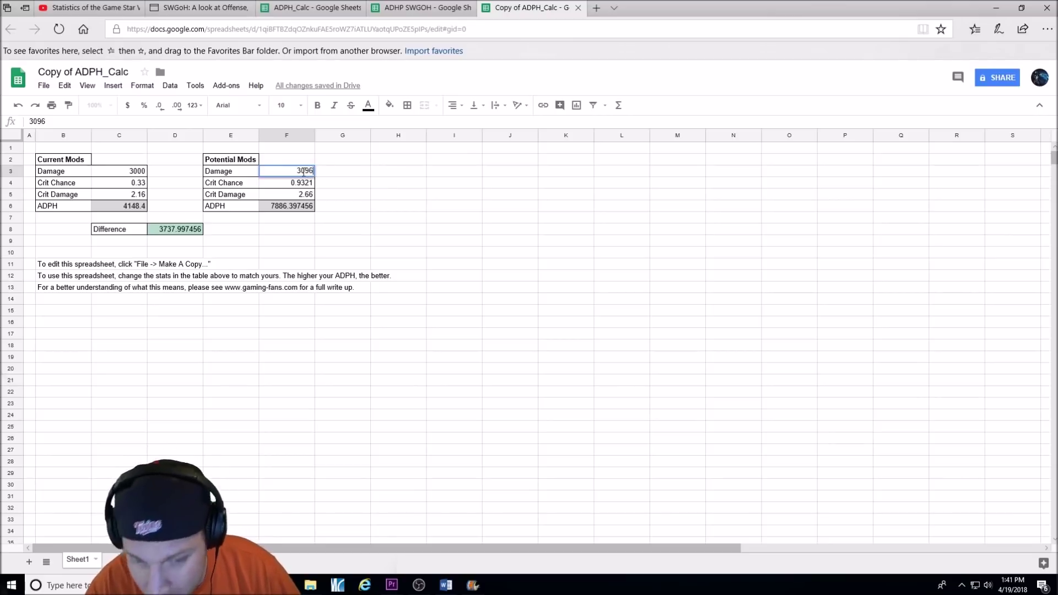
pyautogui.press('BackSpace')
pyautogui.press('BackSpace')
pyautogui.press('BackSpace')
pyautogui.press('BackSpace')
pyautogui.write('31')
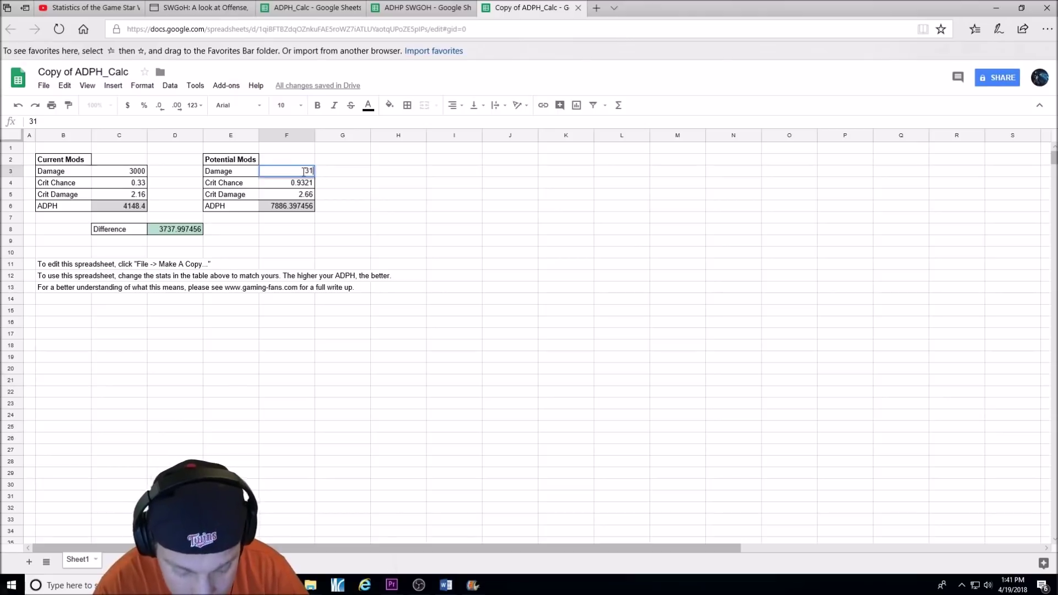
pyautogui.write('00')
pyautogui.click(303, 183)
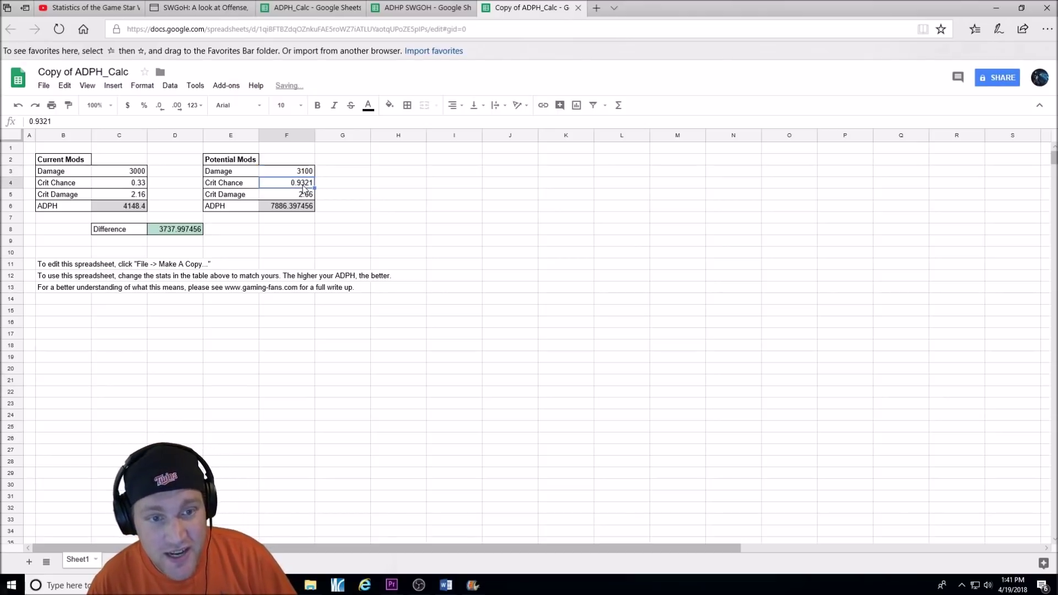
pyautogui.doubleClick(303, 184)
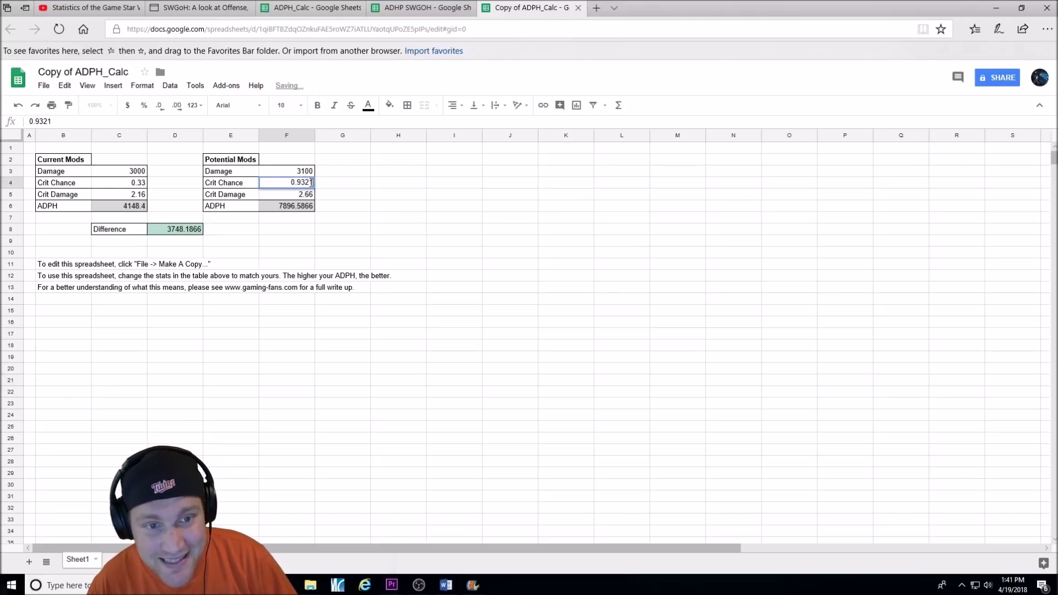
pyautogui.press('BackSpace')
pyautogui.press('BackSpace')
pyautogui.press('BackSpace')
pyautogui.press('BackSpace')
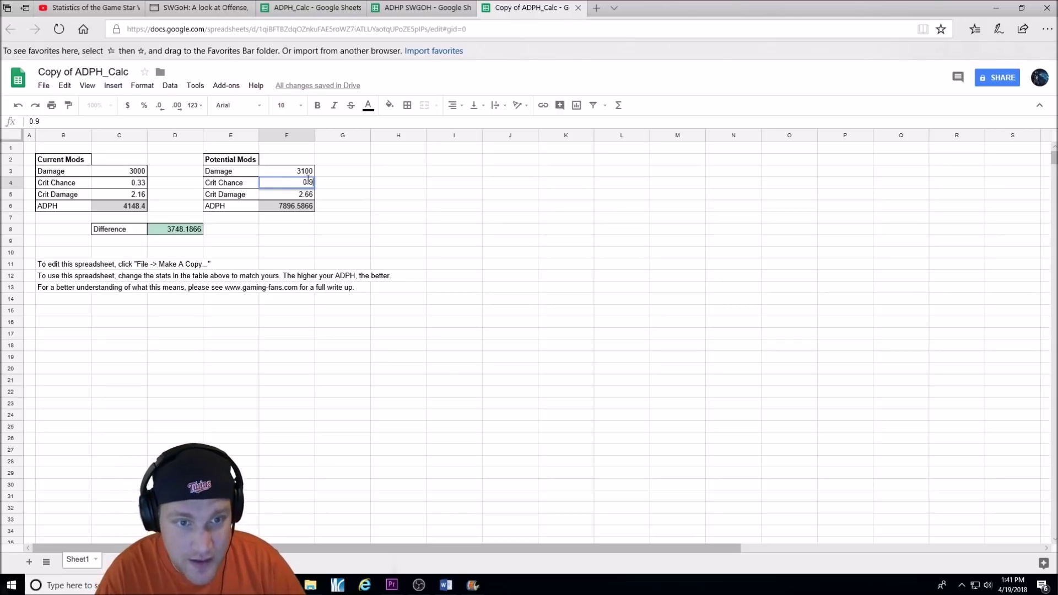
pyautogui.write('66')
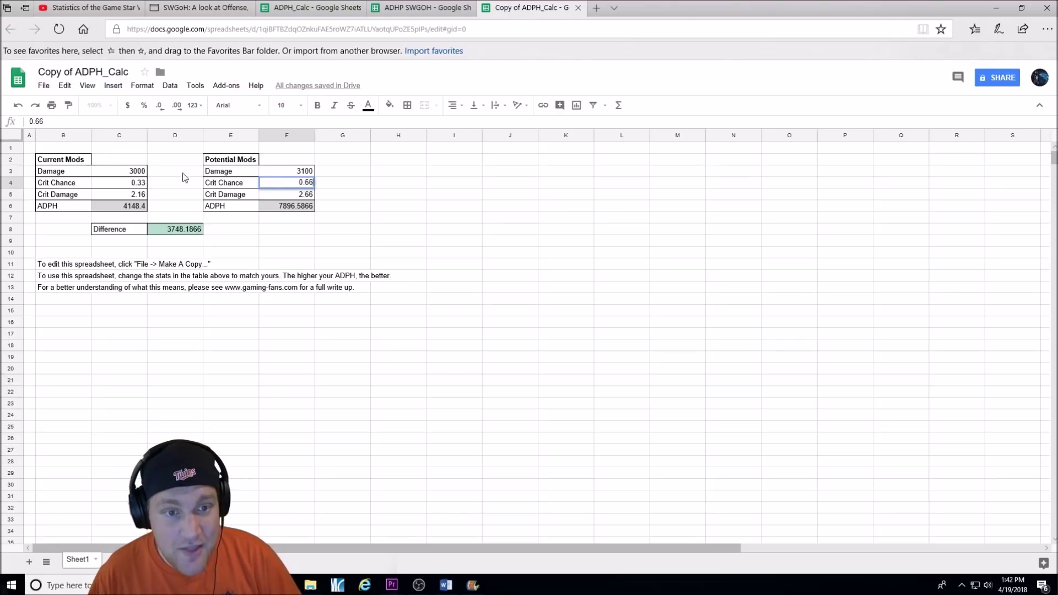
pyautogui.click(314, 192)
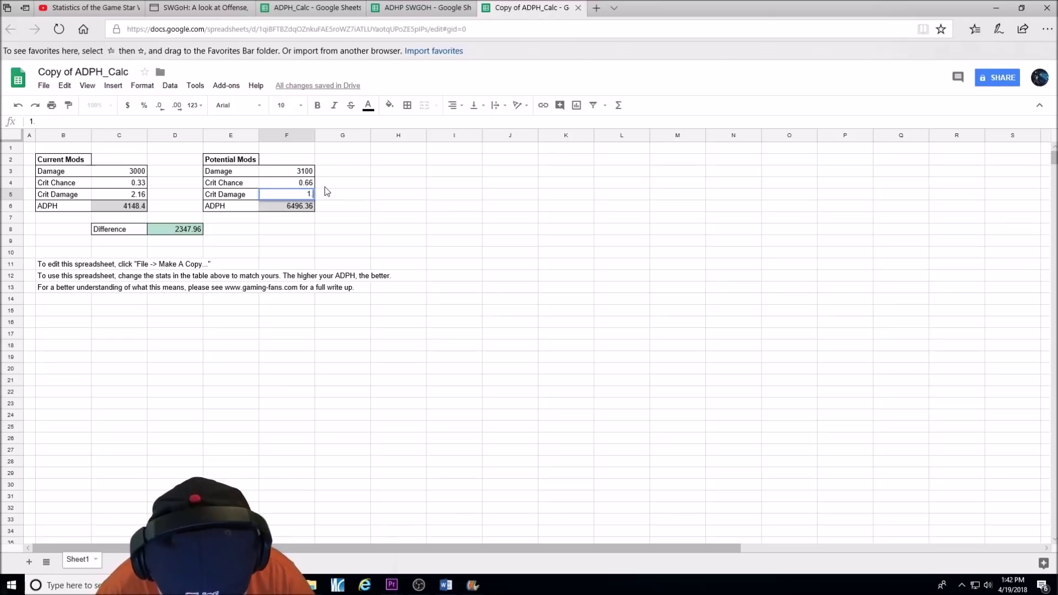
pyautogui.press('Return')
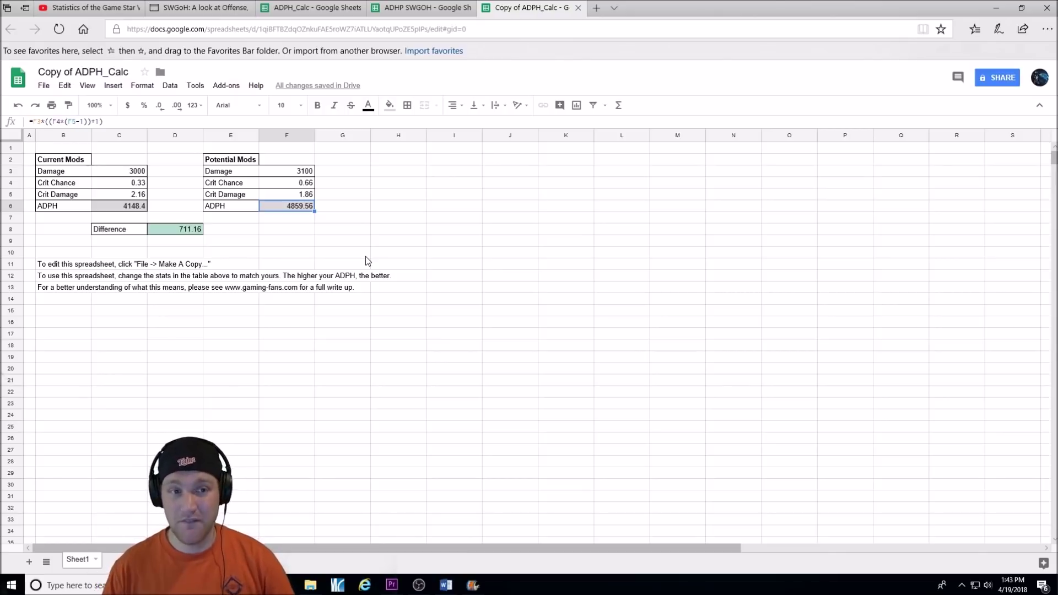
pyautogui.click(199, 8)
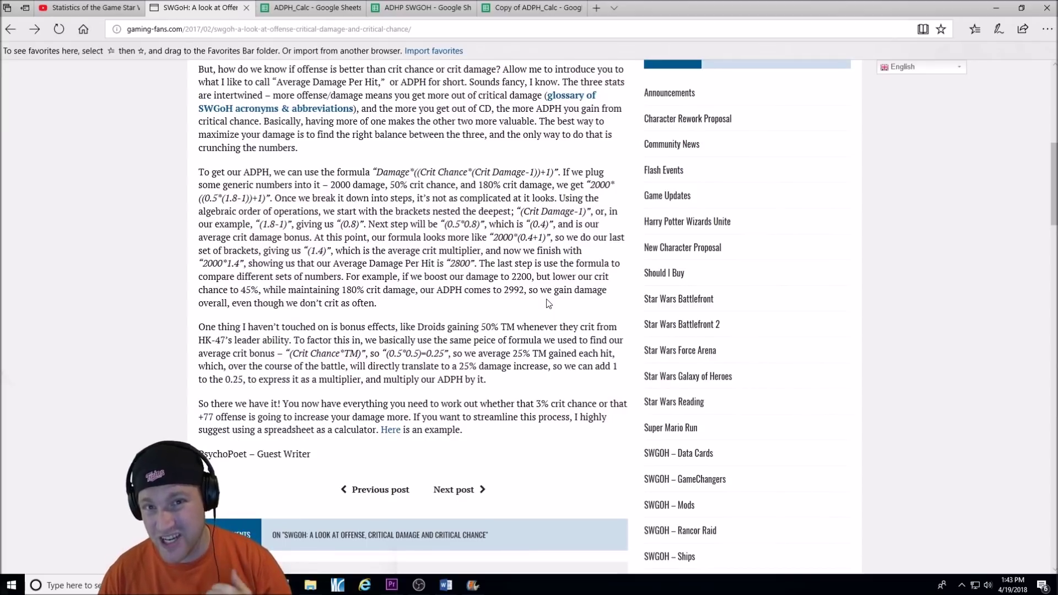
# Step: Scroll up to the title 'SWGoH: A look at Offense, Critical Damage and Critical Chance'
pyautogui.scroll(5, 549, 303)
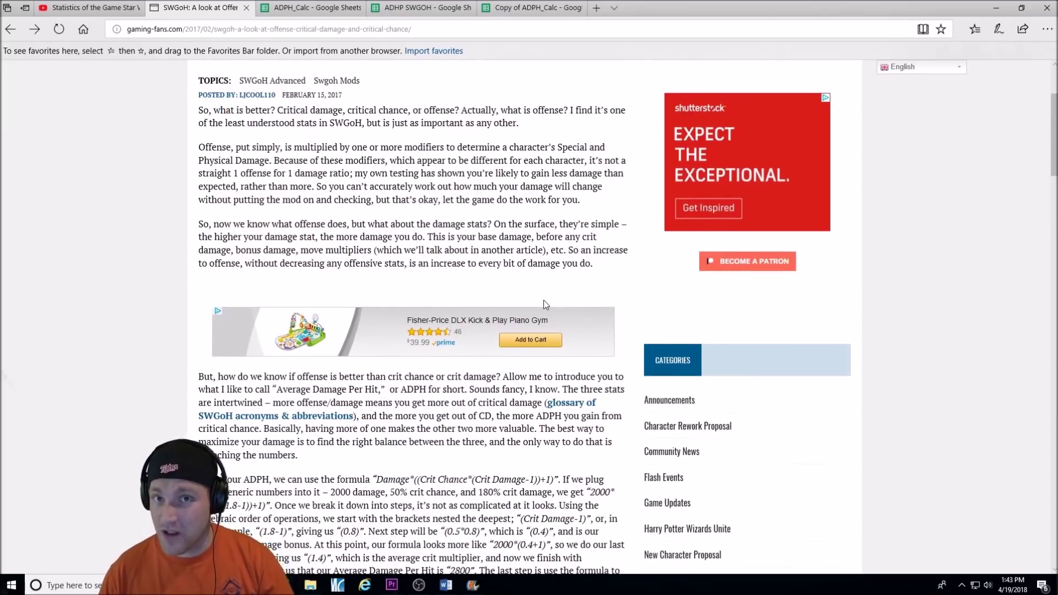
pyautogui.scroll(3, 545, 305)
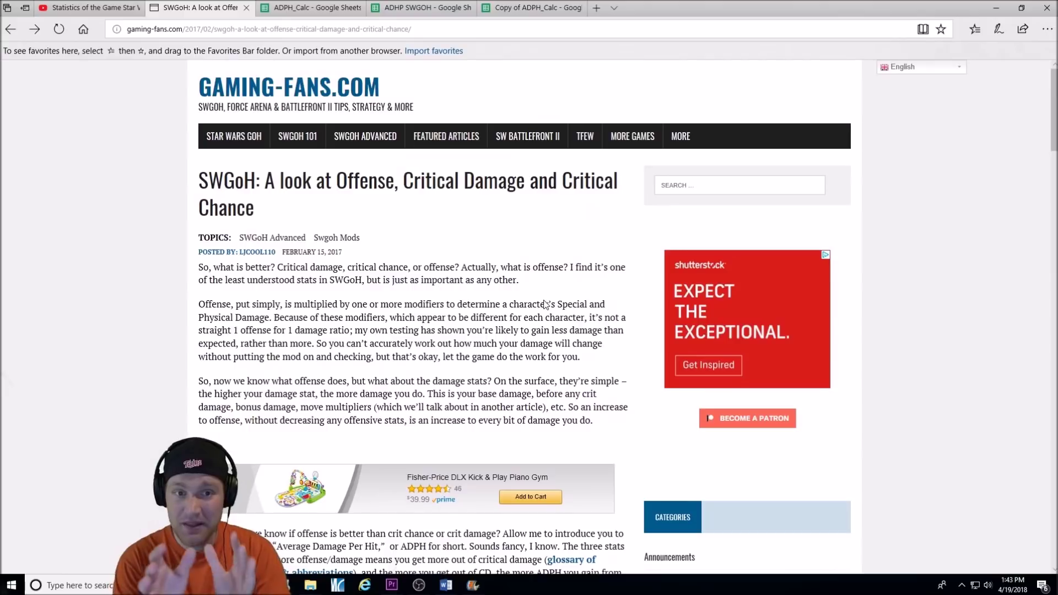